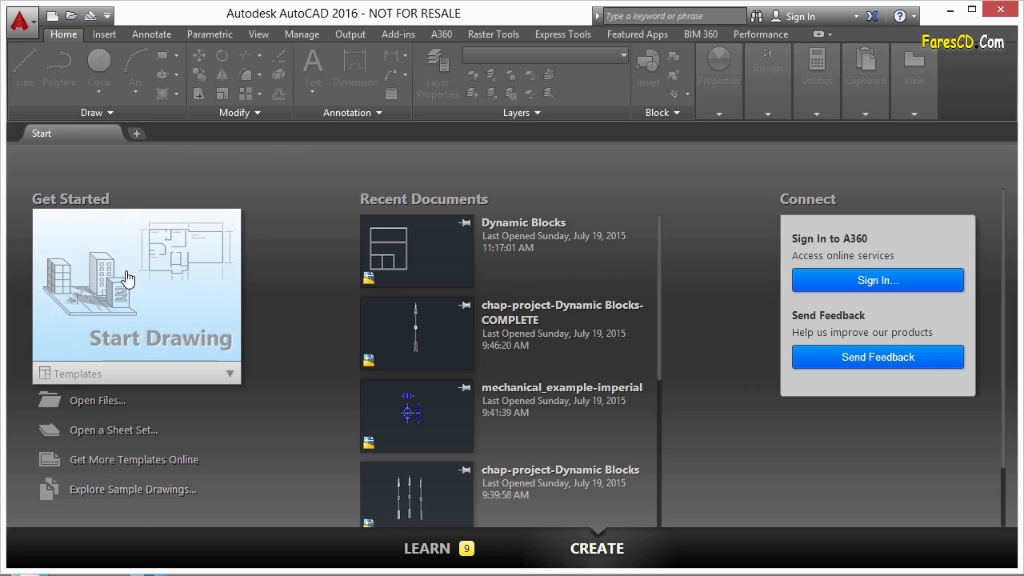
# - Start a new drawing from the acad.dwt template and turn the grid off
pyautogui.click(124, 376)
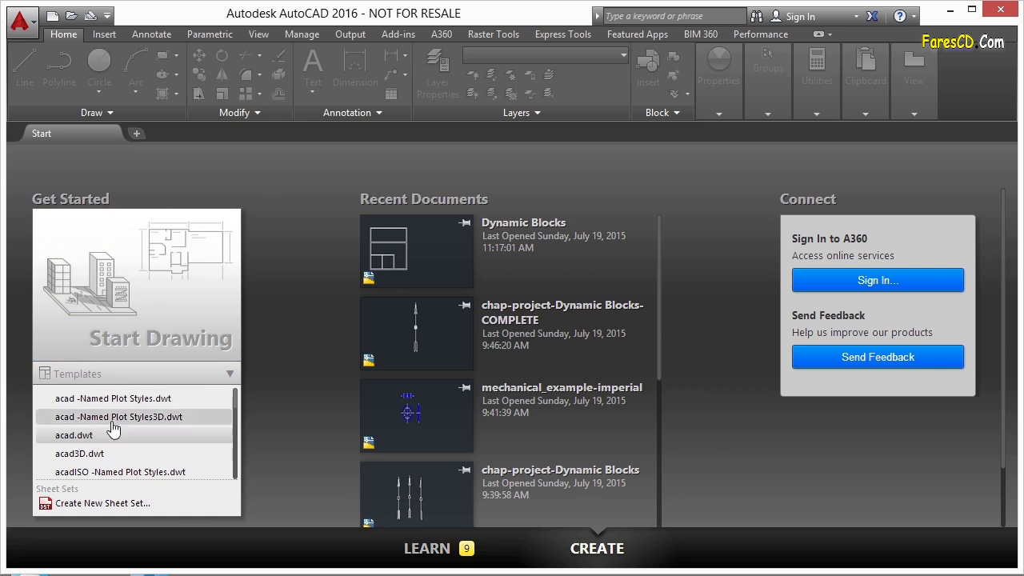
pyautogui.click(80, 436)
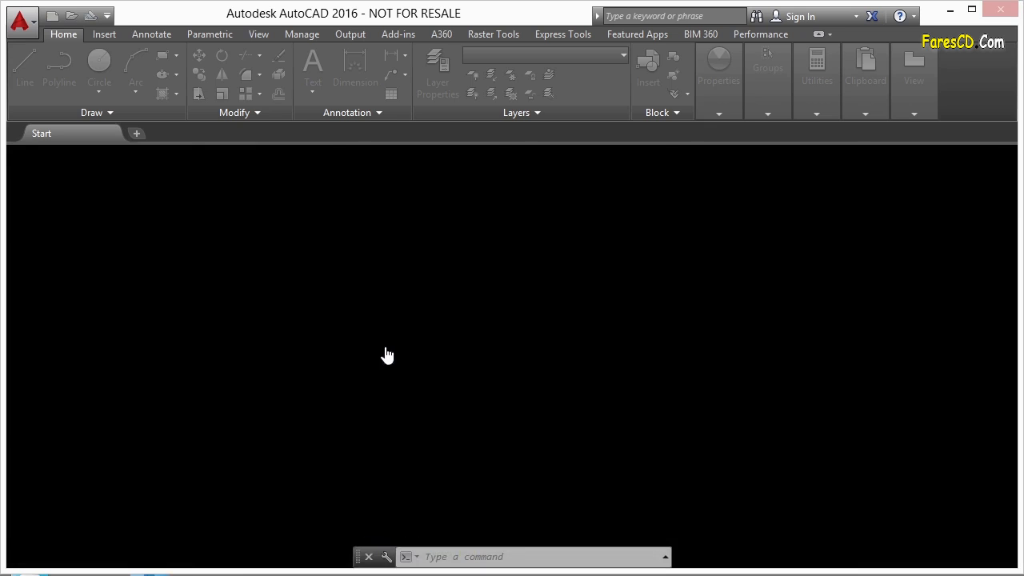
pyautogui.press('F7')
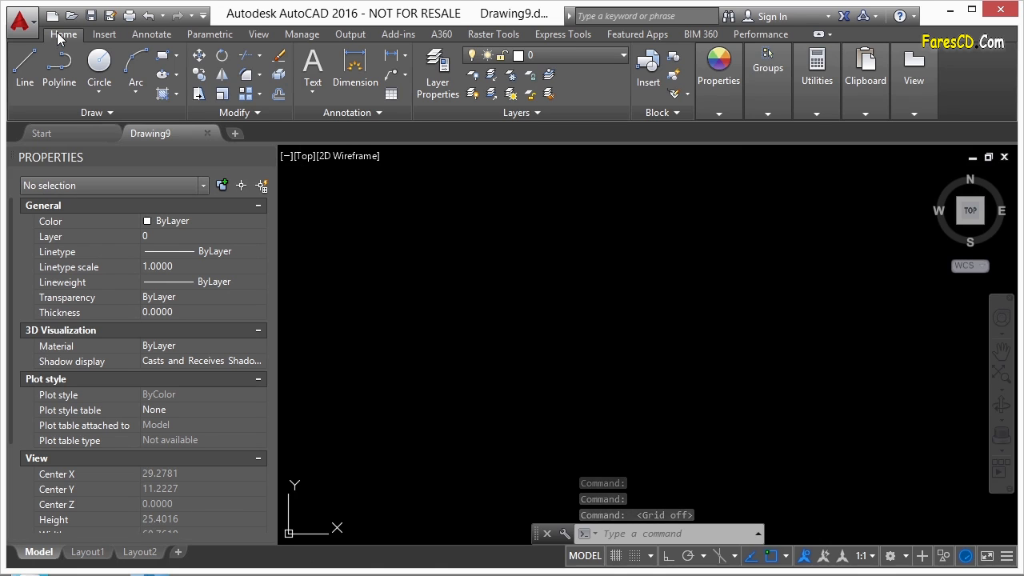
# - Create a block named box for editing and draw a 4 by 4 rectangle in it with its first corner at 0,0
pyautogui.click(674, 77)
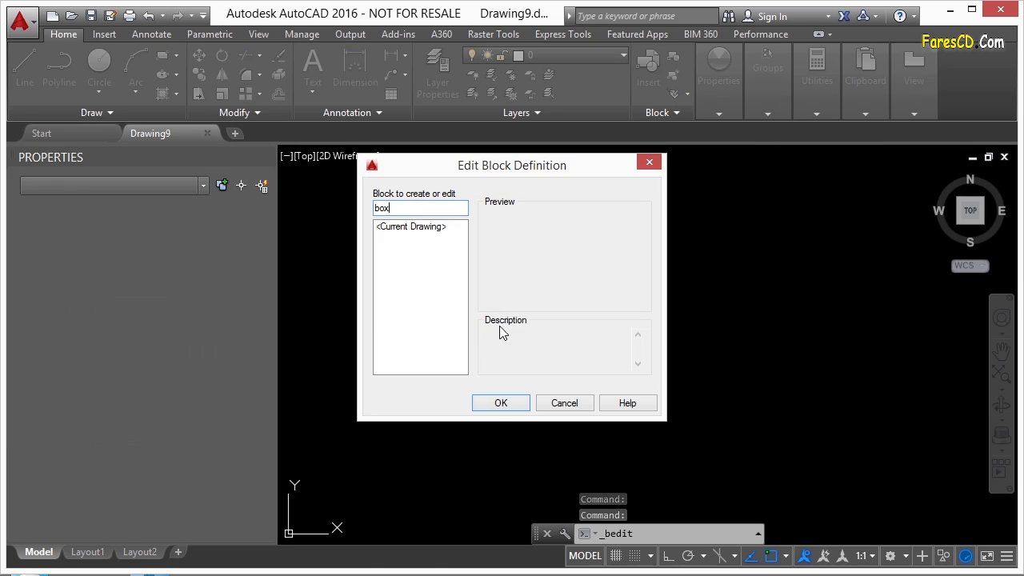
pyautogui.click(497, 403)
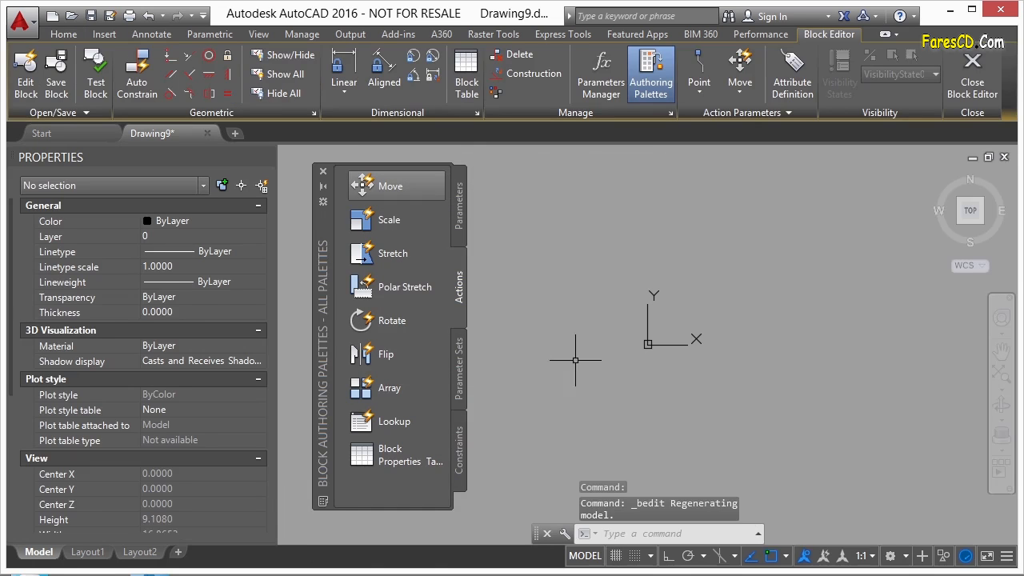
pyautogui.write('REC')
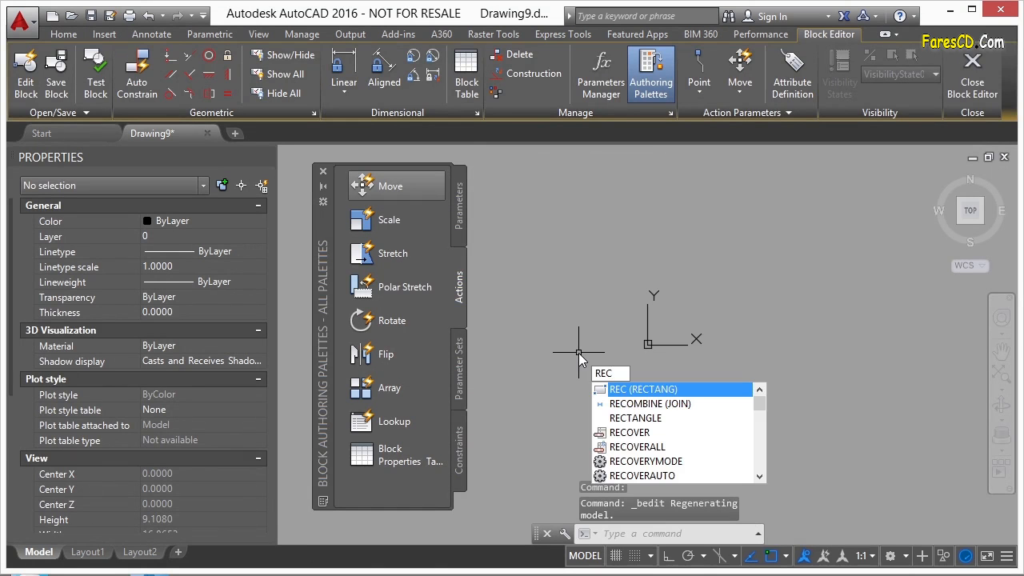
pyautogui.press('Return')
pyautogui.write('0')
pyautogui.press('Tab')
pyautogui.write('0')
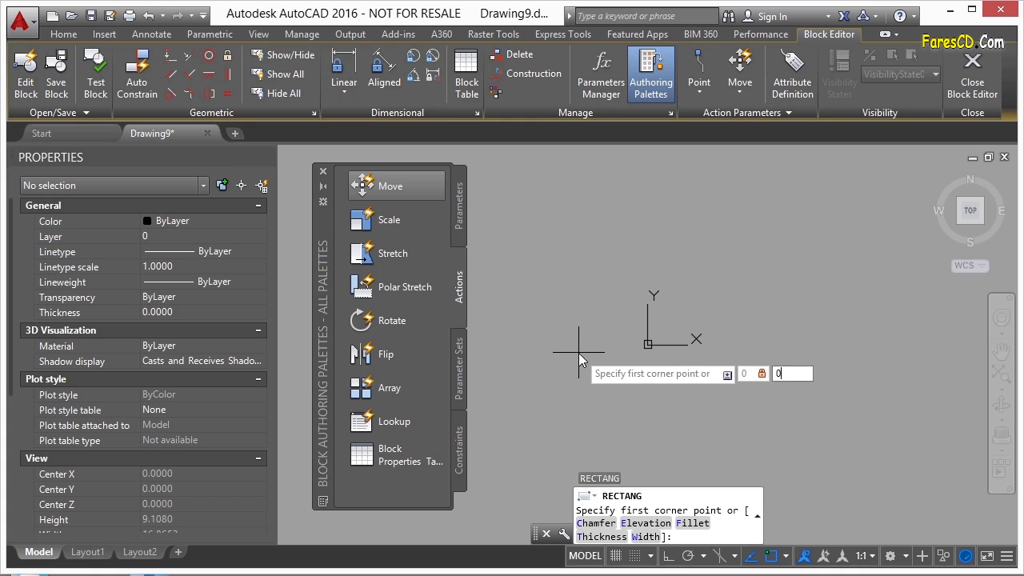
pyautogui.press('Return')
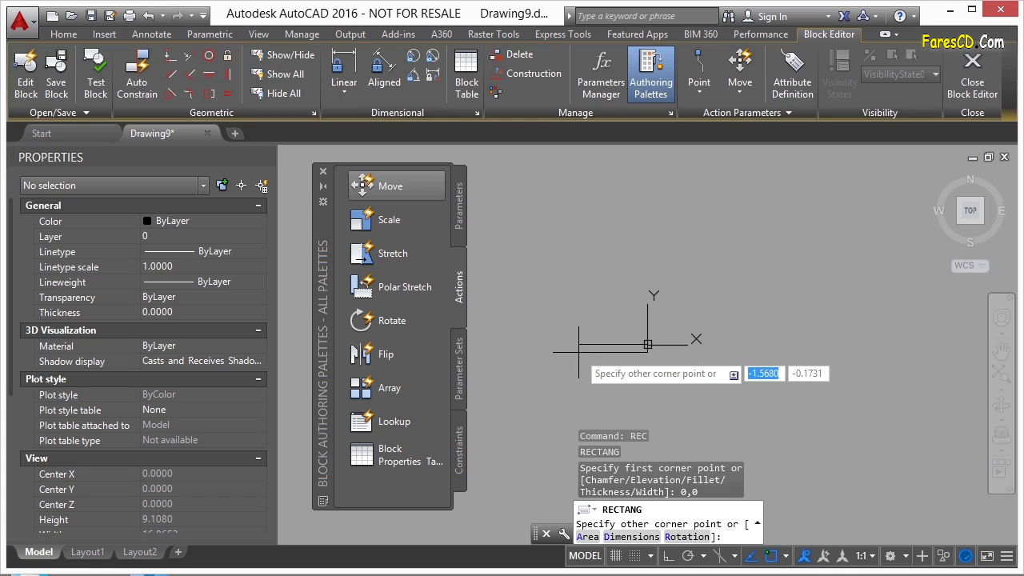
pyautogui.write('4')
pyautogui.press('Tab')
pyautogui.write('4')
pyautogui.press('Return')
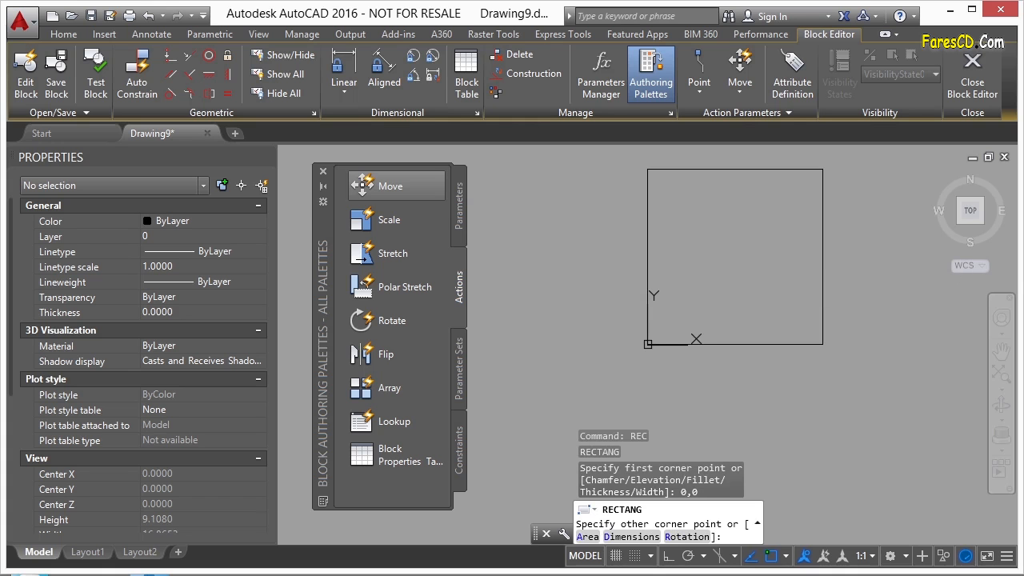
pyautogui.moveTo(759, 242); pyautogui.dragTo(680, 286, button='middle')
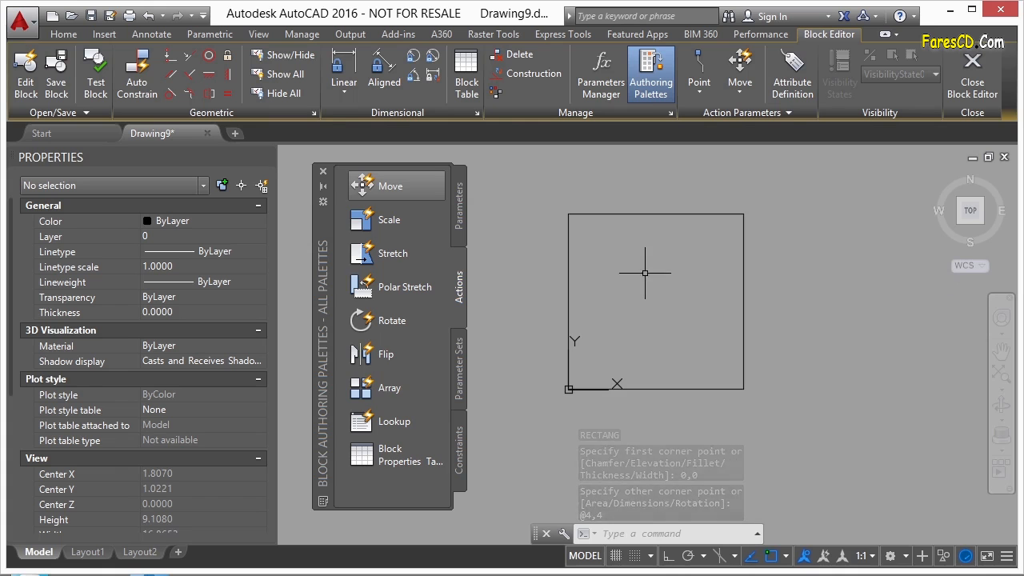
# - Test the box block, selecting its square to check which grips it has, and close the test window
pyautogui.click(461, 210)
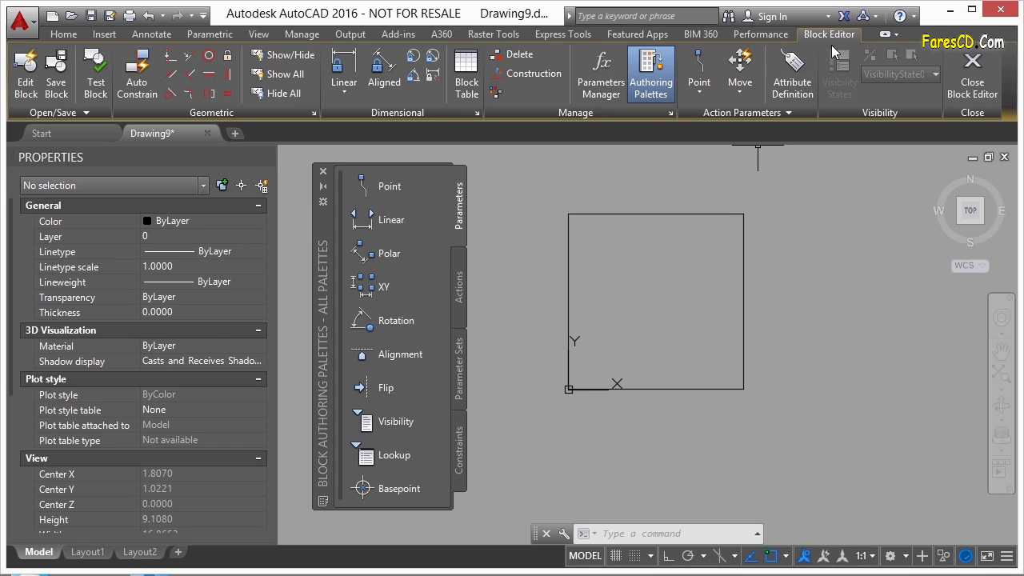
pyautogui.click(100, 74)
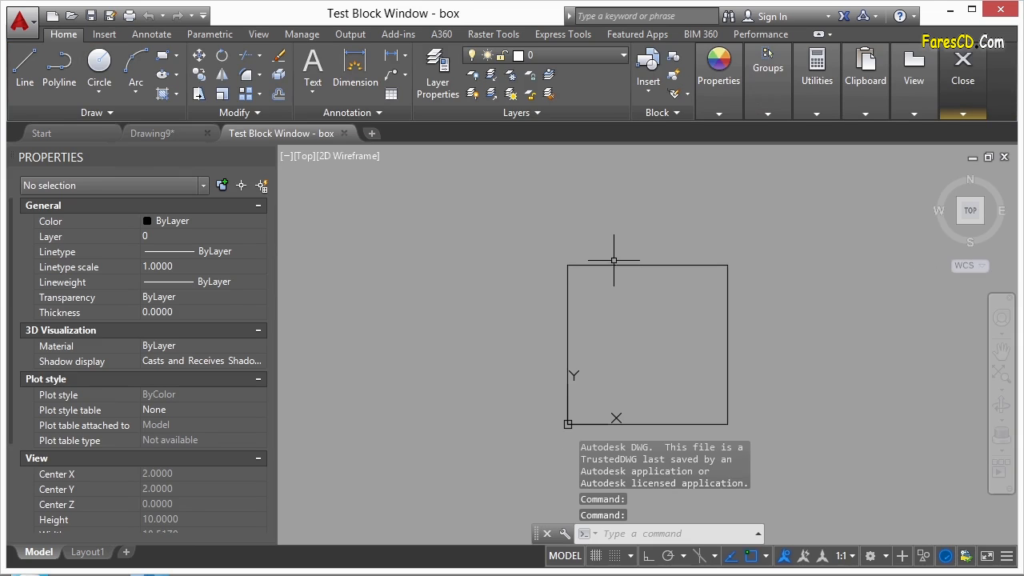
pyautogui.scroll(-2, 495, 206)
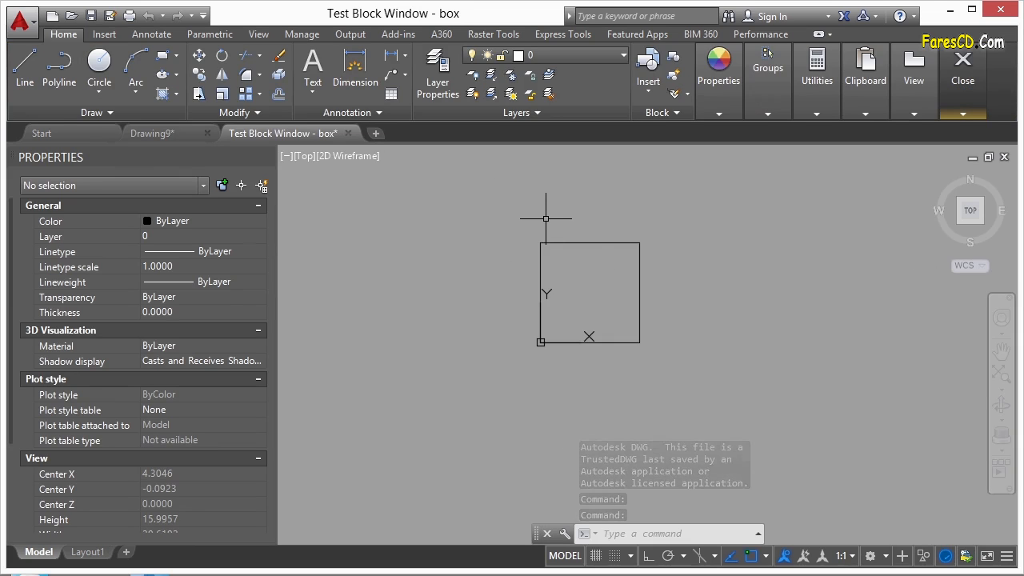
pyautogui.click(596, 241)
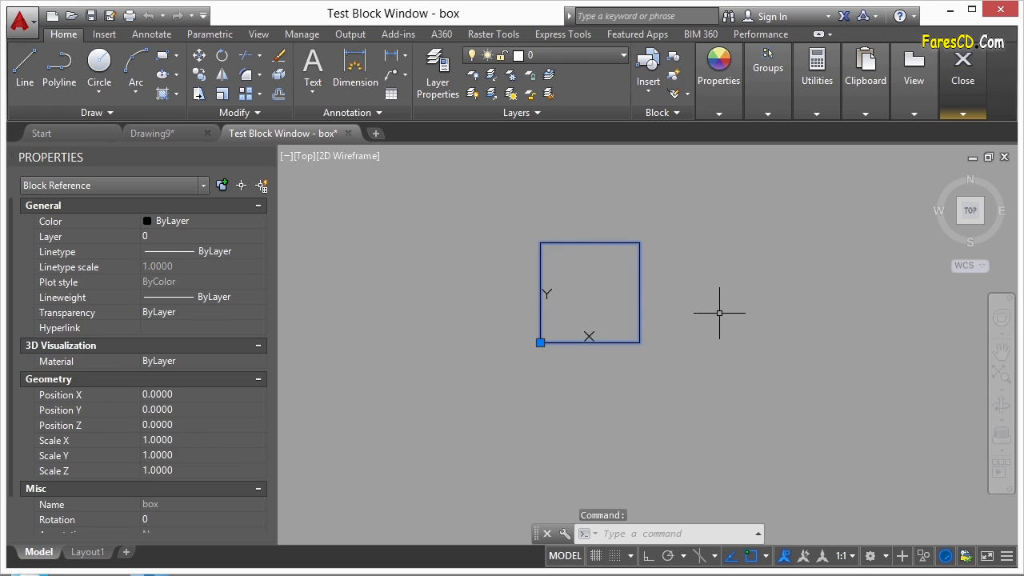
pyautogui.click(963, 113)
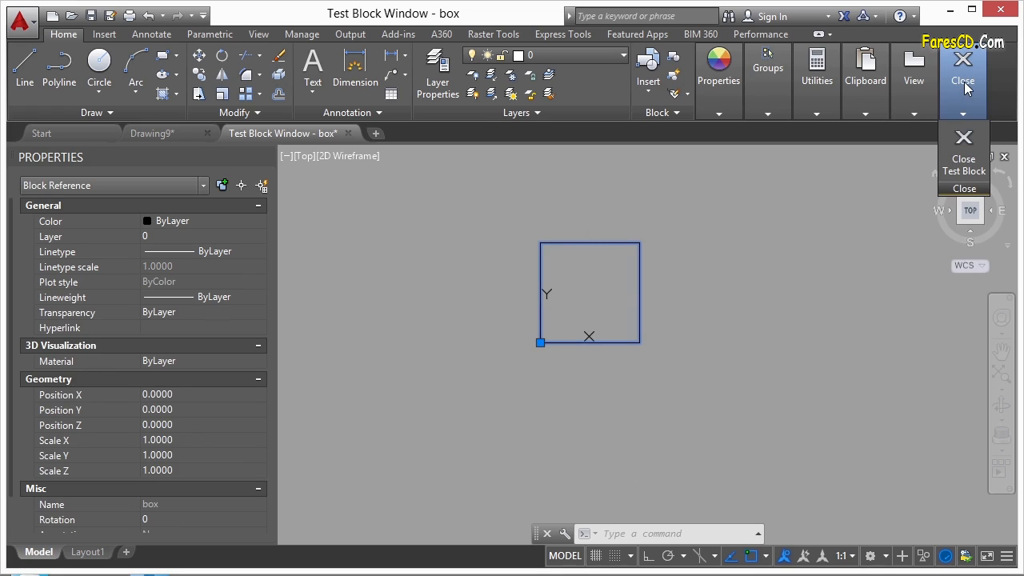
pyautogui.click(964, 144)
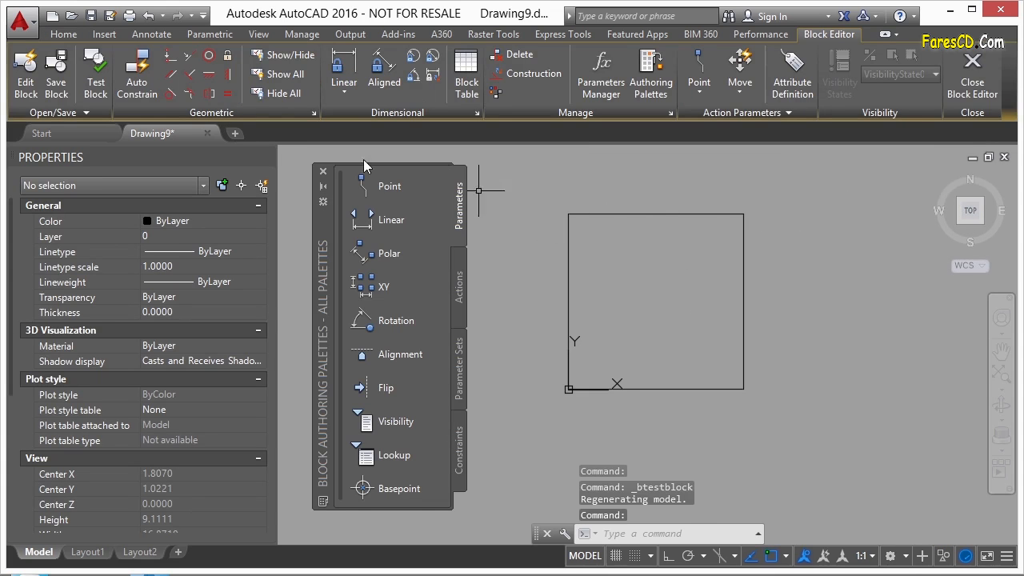
# - Save the block and add a Linear Stretch parameter set from the square's lower-left to lower-right corner, with the label below the bottom edge
pyautogui.click(52, 76)
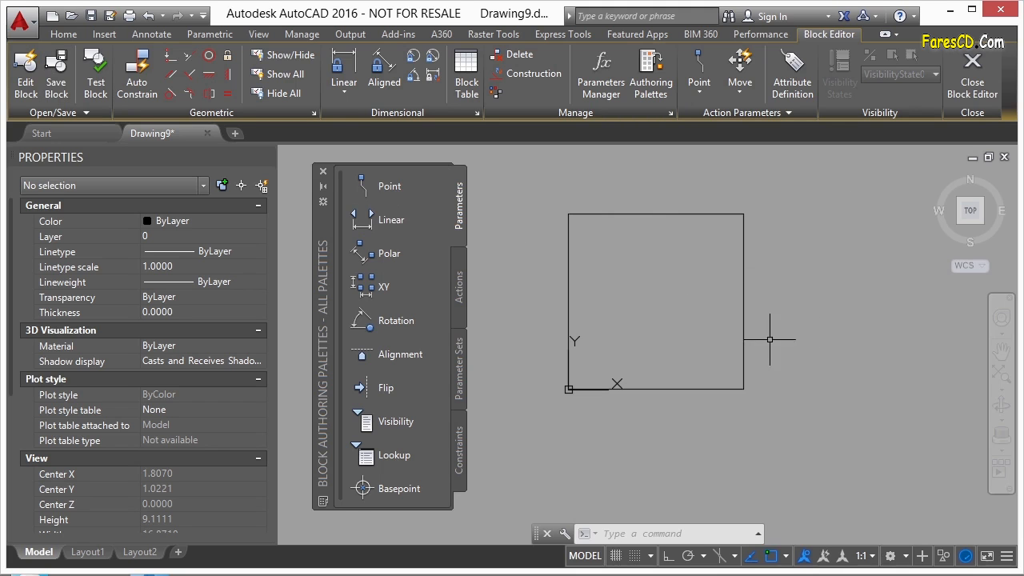
pyautogui.click(459, 366)
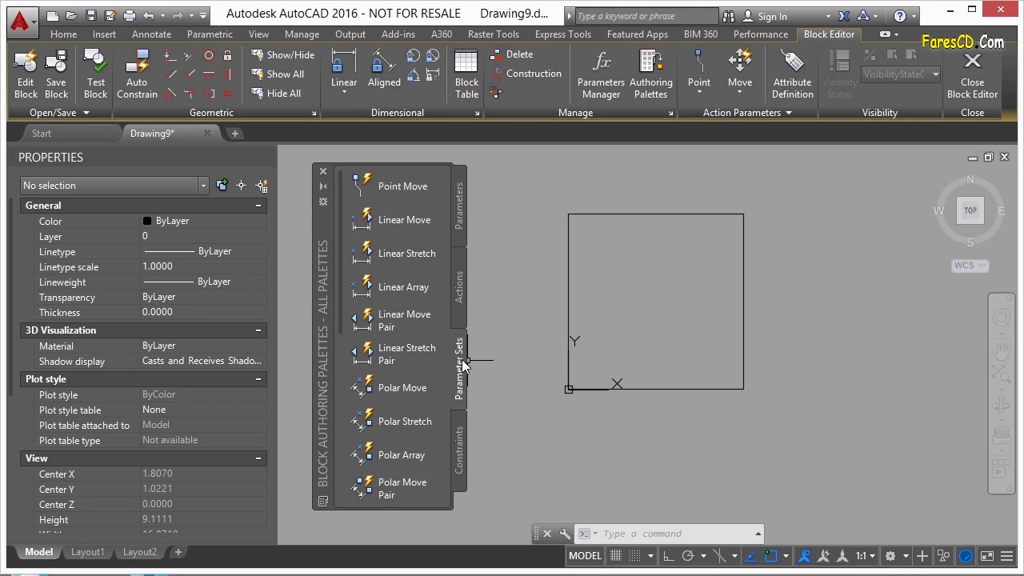
pyautogui.click(410, 255)
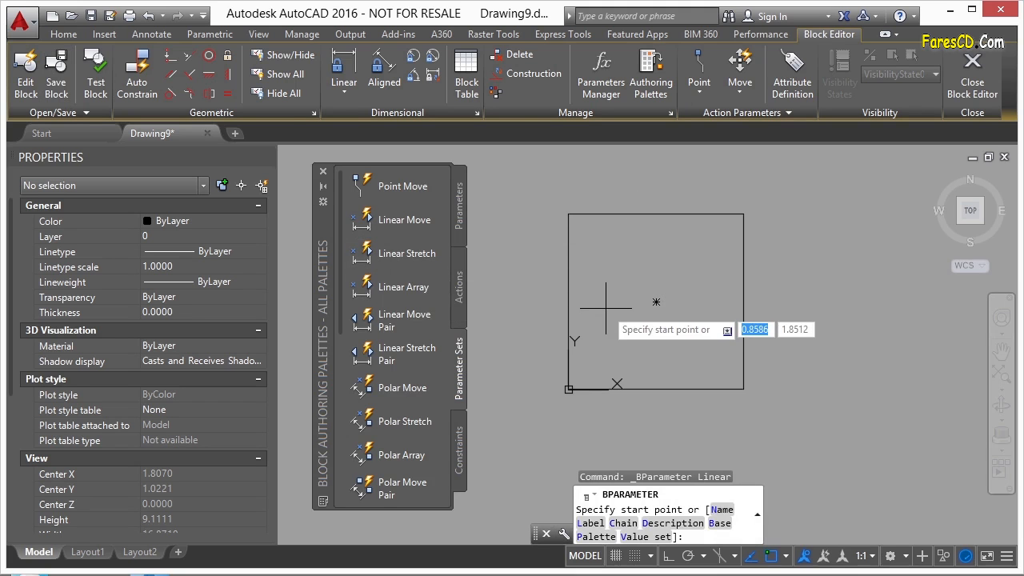
pyautogui.click(569, 389)
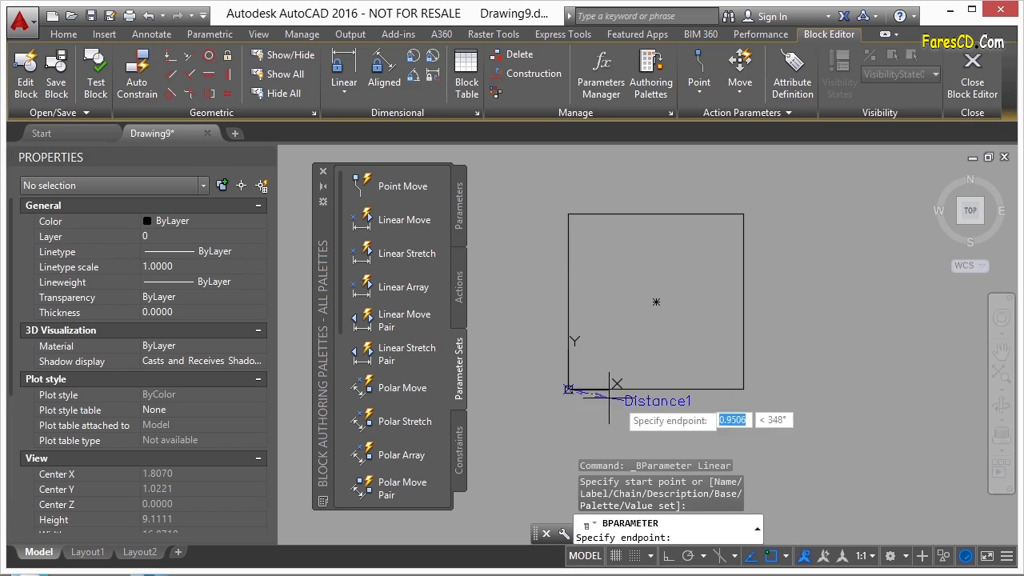
pyautogui.click(744, 389)
pyautogui.scroll(-2, 637, 310)
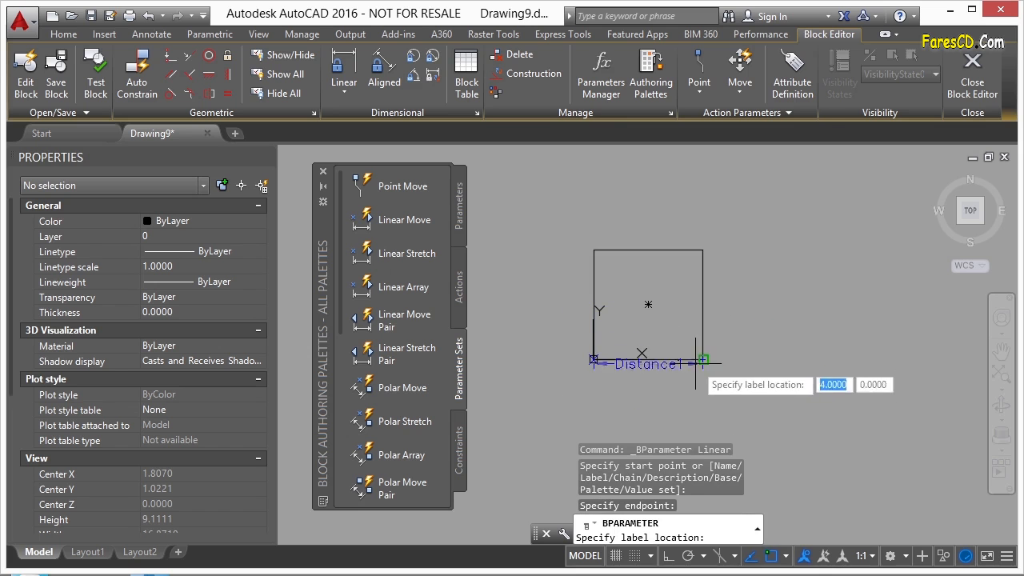
pyautogui.click(700, 408)
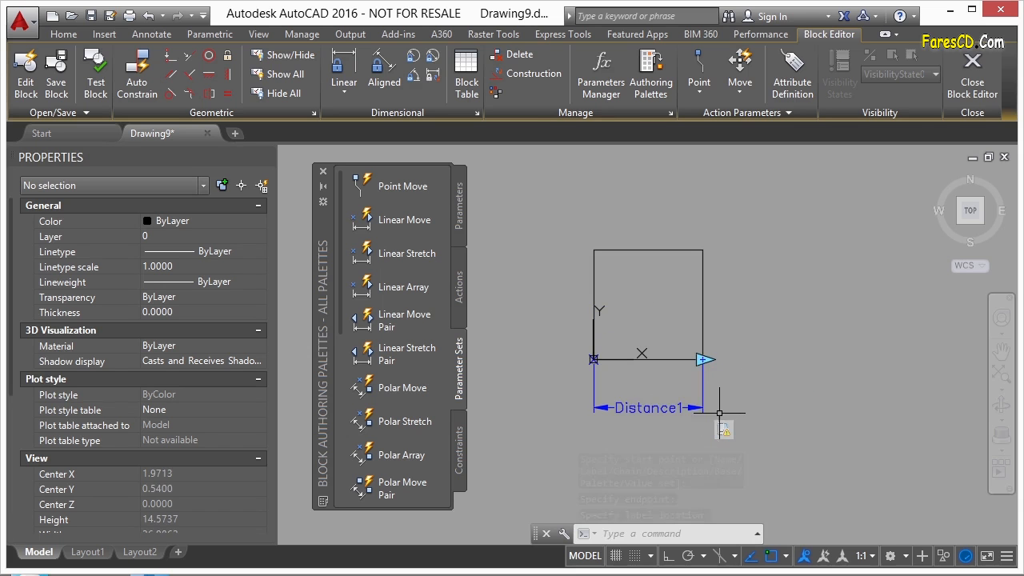
# - Test the box block by moving its arrow grip back and forth horizontally, and close the test window
pyautogui.click(94, 84)
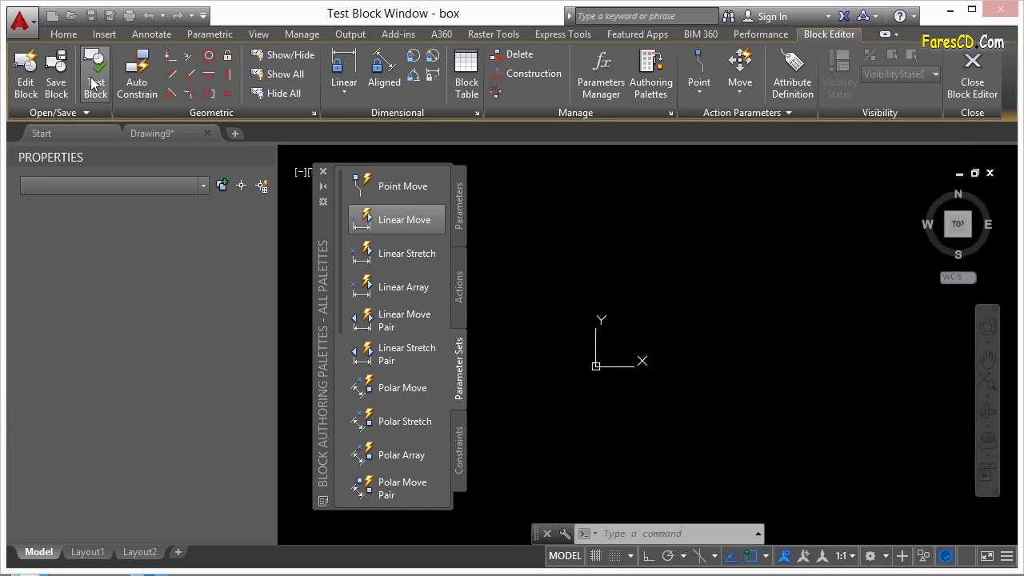
pyautogui.click(661, 266)
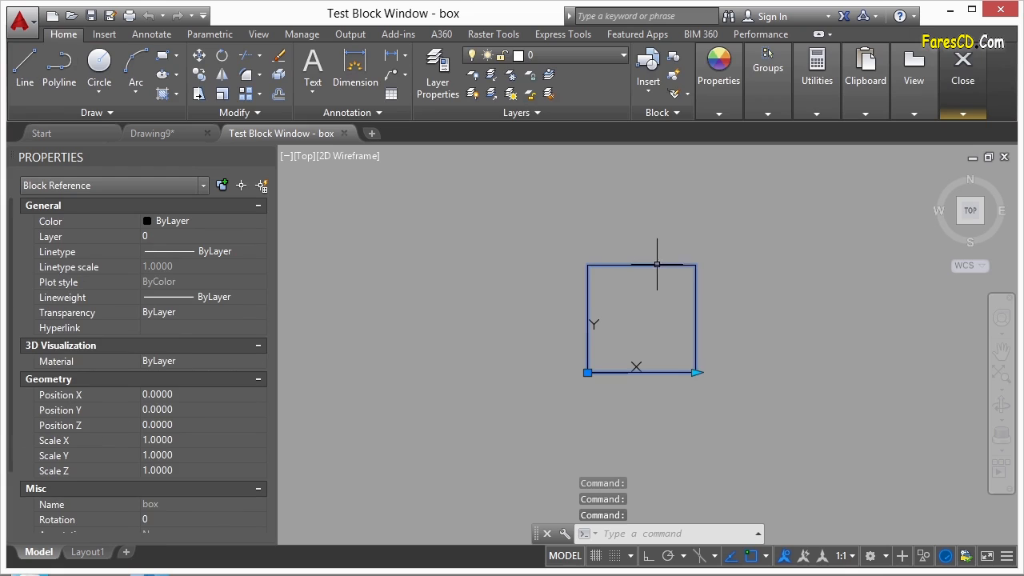
pyautogui.click(695, 372)
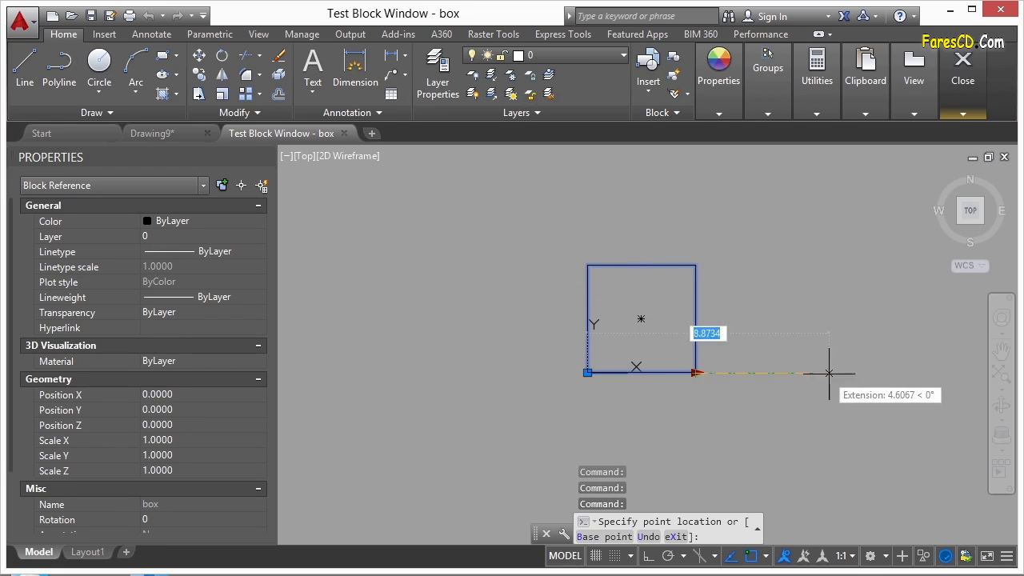
pyautogui.click(853, 373)
pyautogui.click(851, 372)
pyautogui.click(755, 390)
pyautogui.click(757, 375)
pyautogui.click(677, 389)
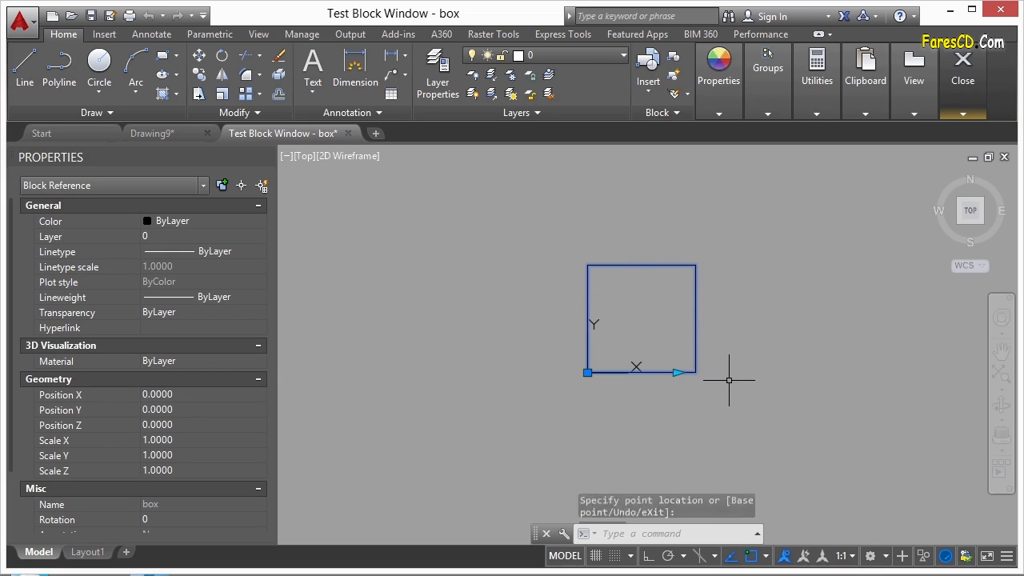
pyautogui.moveTo(960, 116)
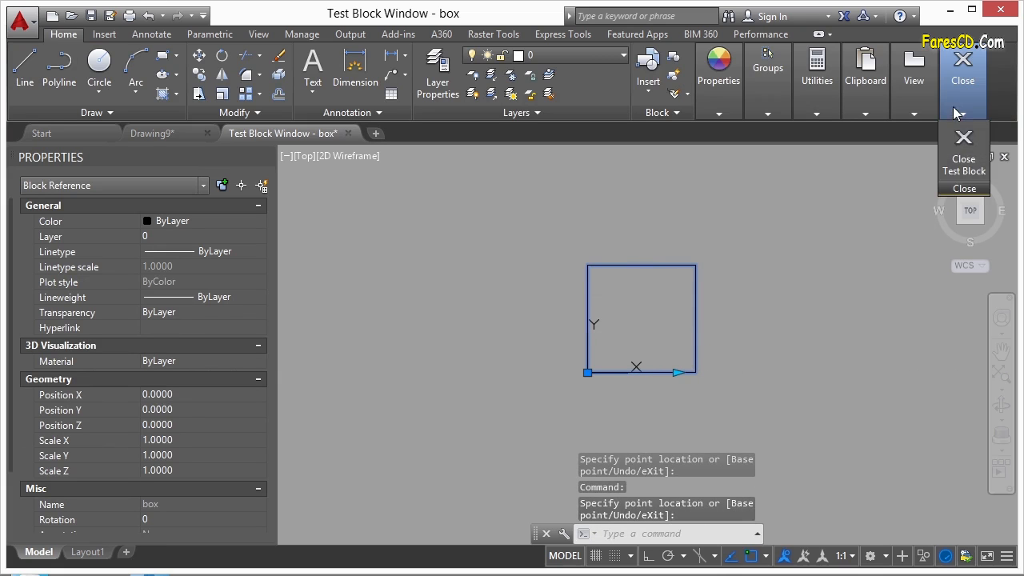
pyautogui.click(966, 160)
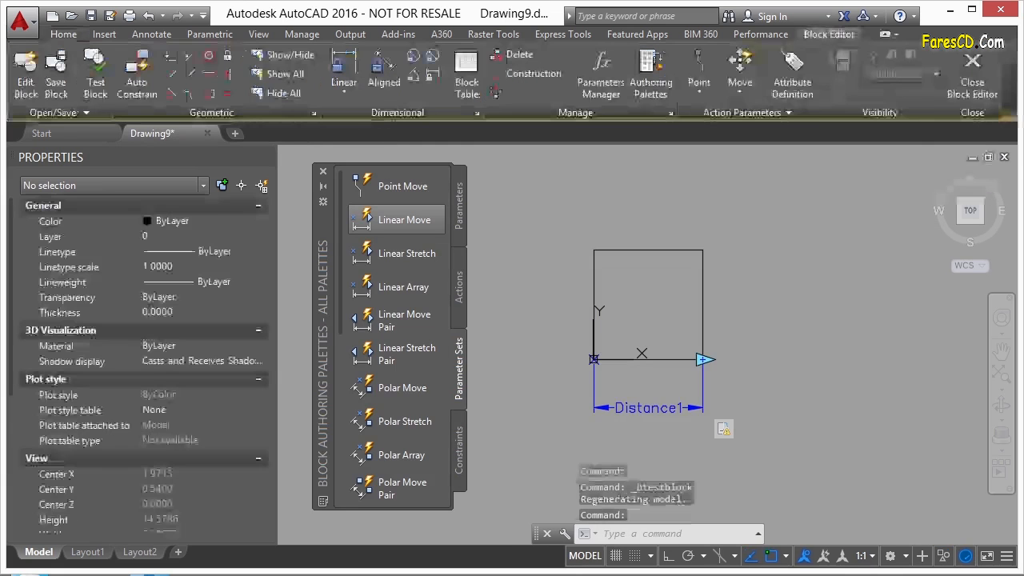
# - Give the Stretch action a new selection set with a stretch frame around the square's right half, without selecting any objects
pyautogui.scroll(4, 741, 446)
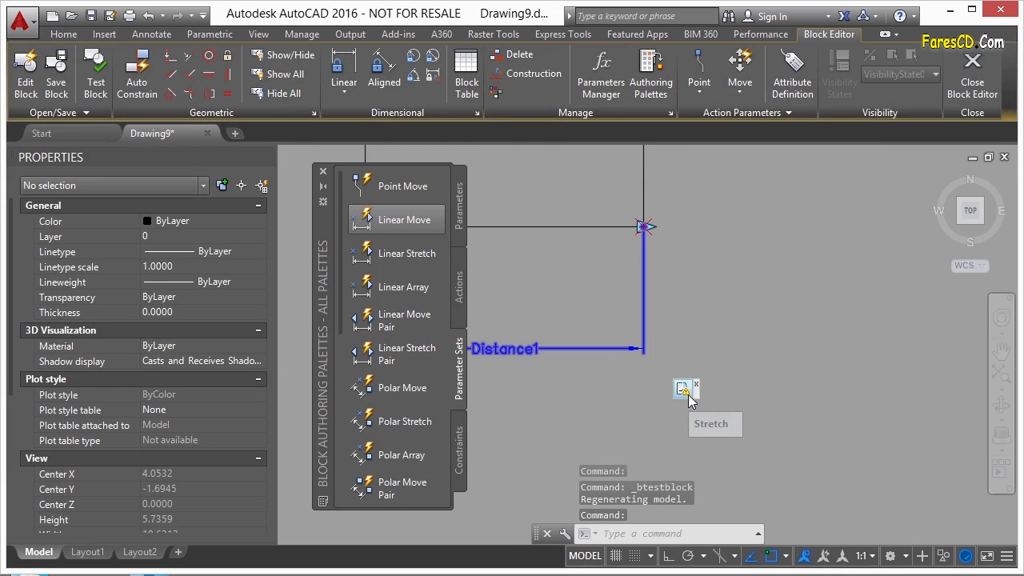
pyautogui.scroll(-2, 800, 394)
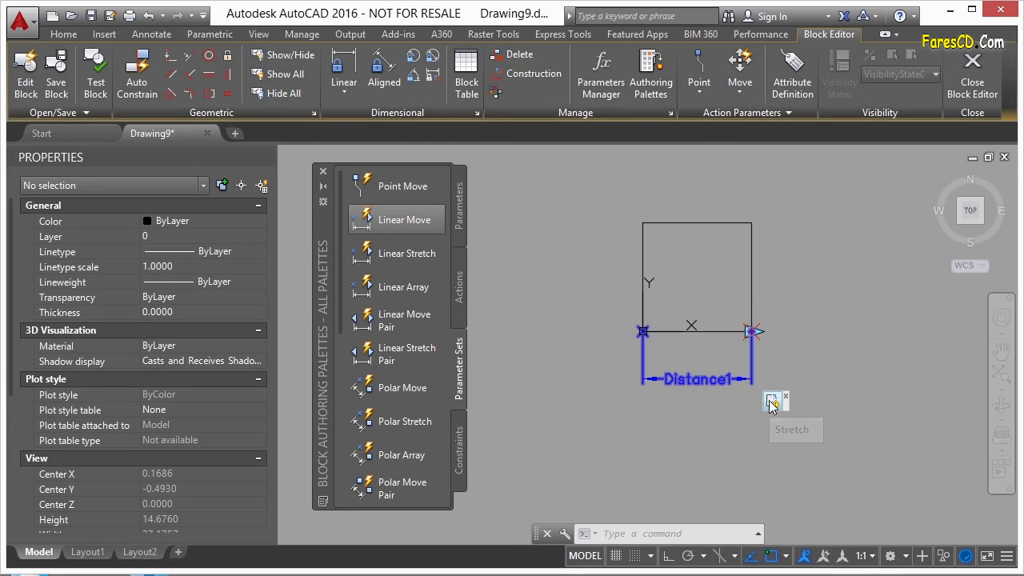
pyautogui.click(772, 404)
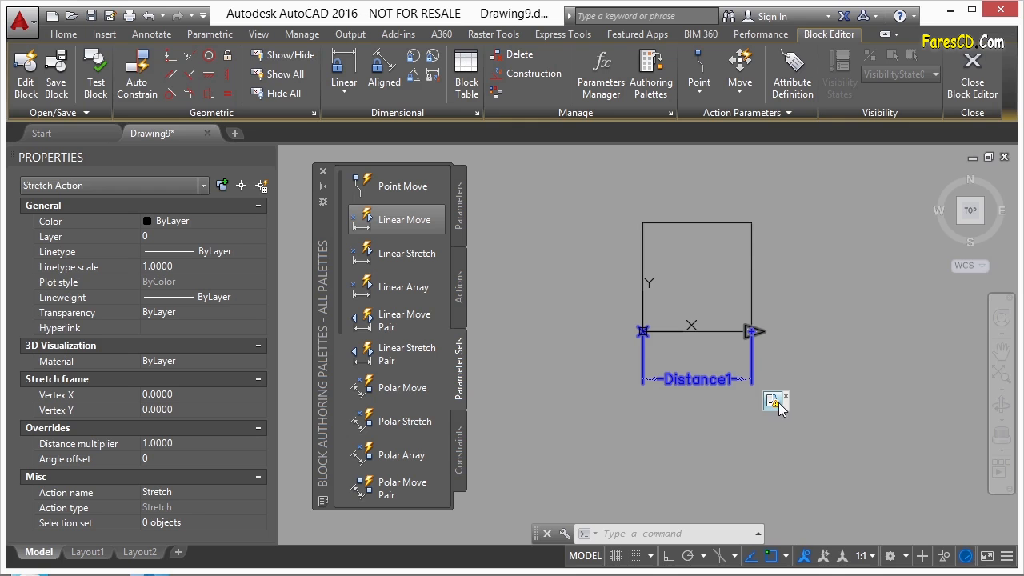
pyautogui.rightClick(776, 404)
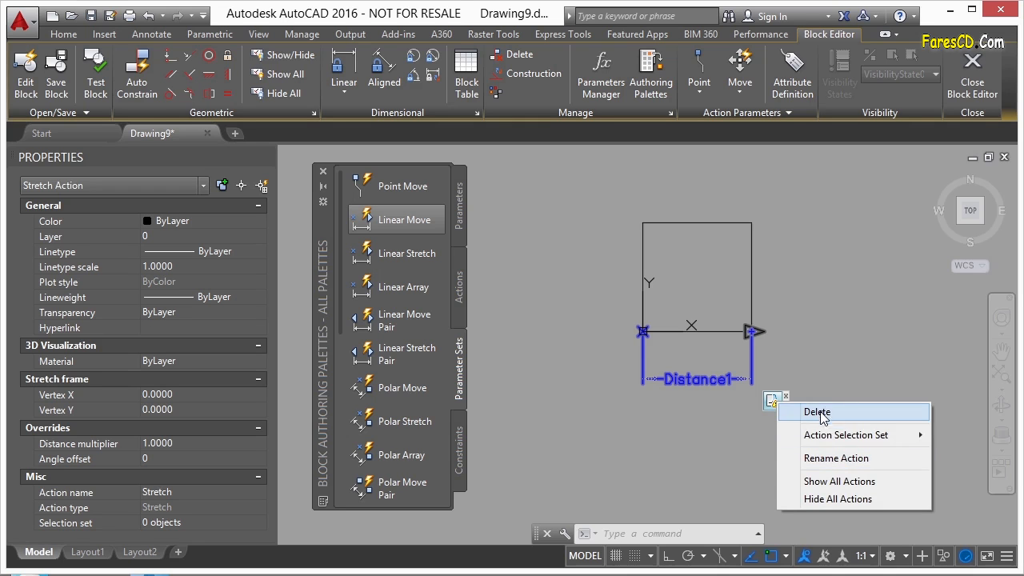
pyautogui.moveTo(814, 439)
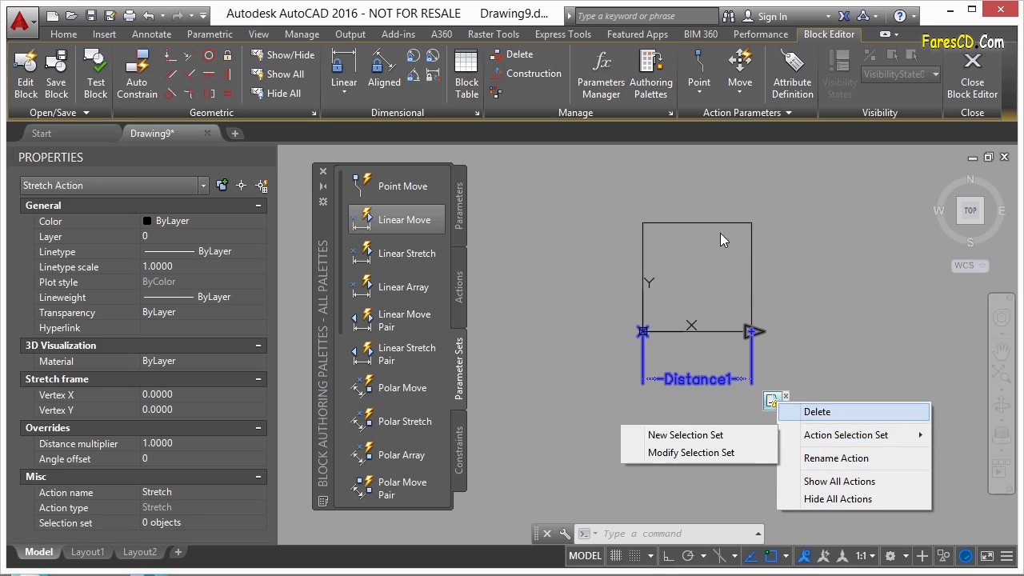
pyautogui.click(702, 437)
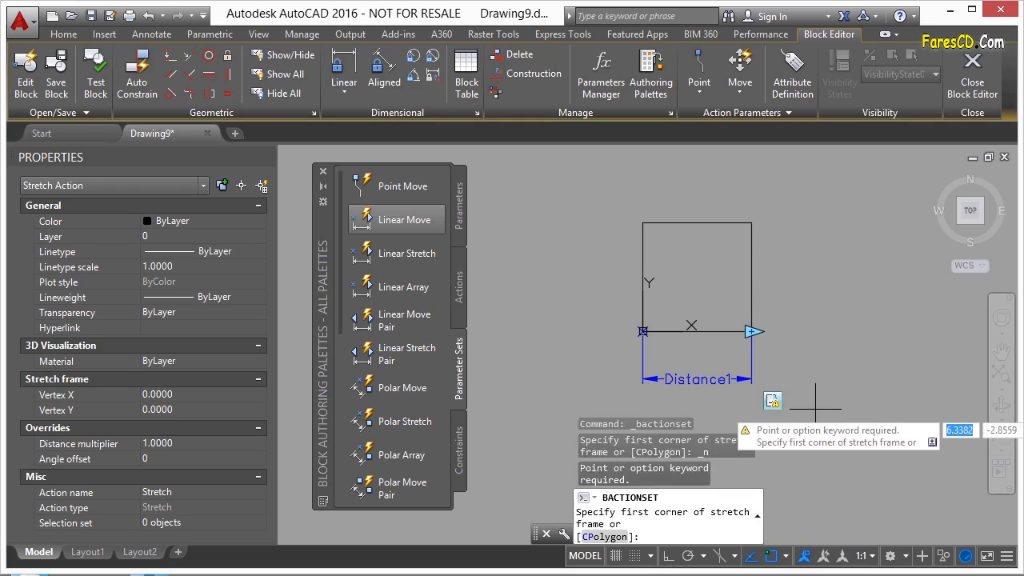
pyautogui.click(854, 190)
pyautogui.click(701, 423)
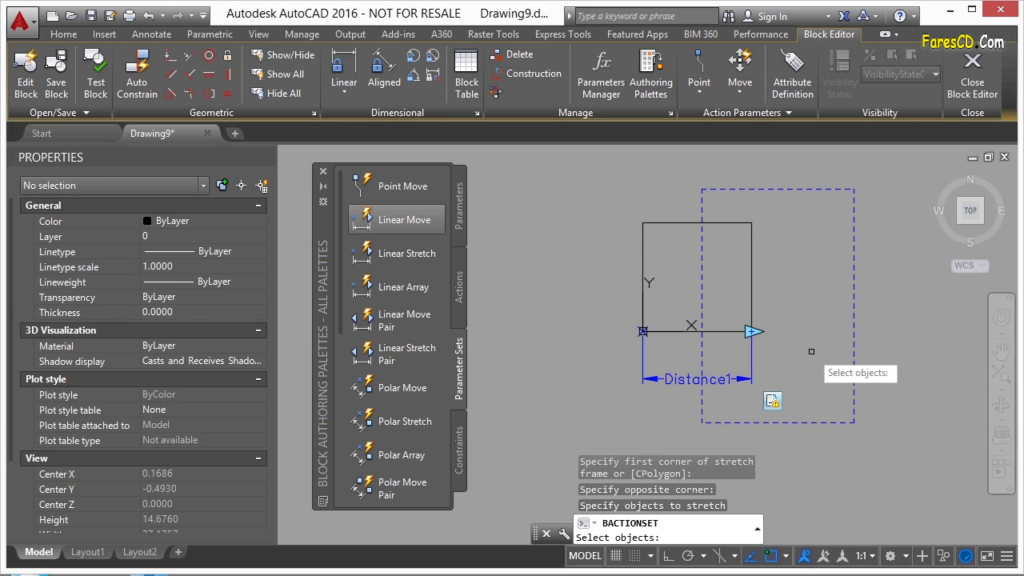
pyautogui.press('Return')
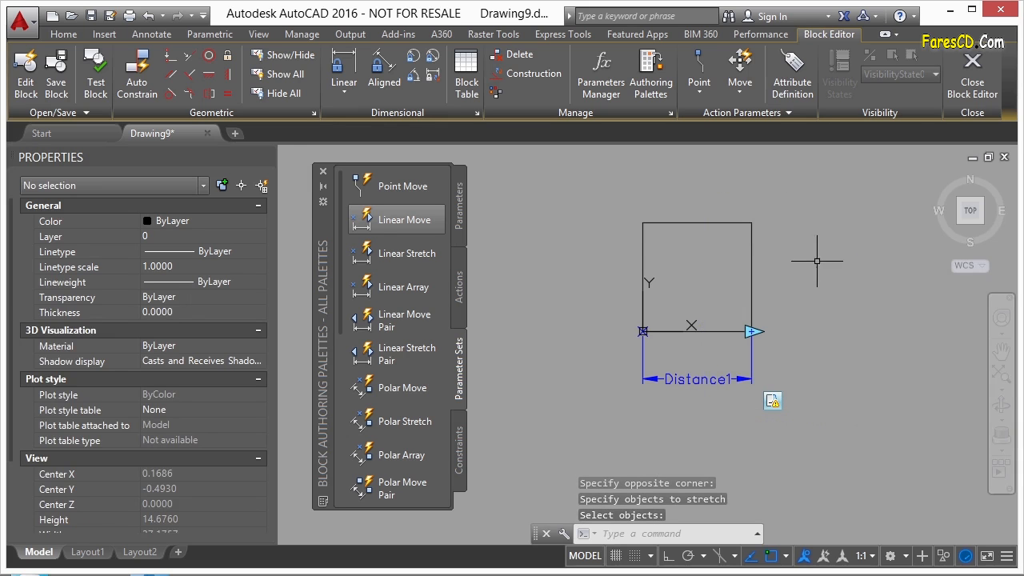
# - Test the box block by moving its arrow grip horizontally to the right, deselect it, and close the test window
pyautogui.click(95, 82)
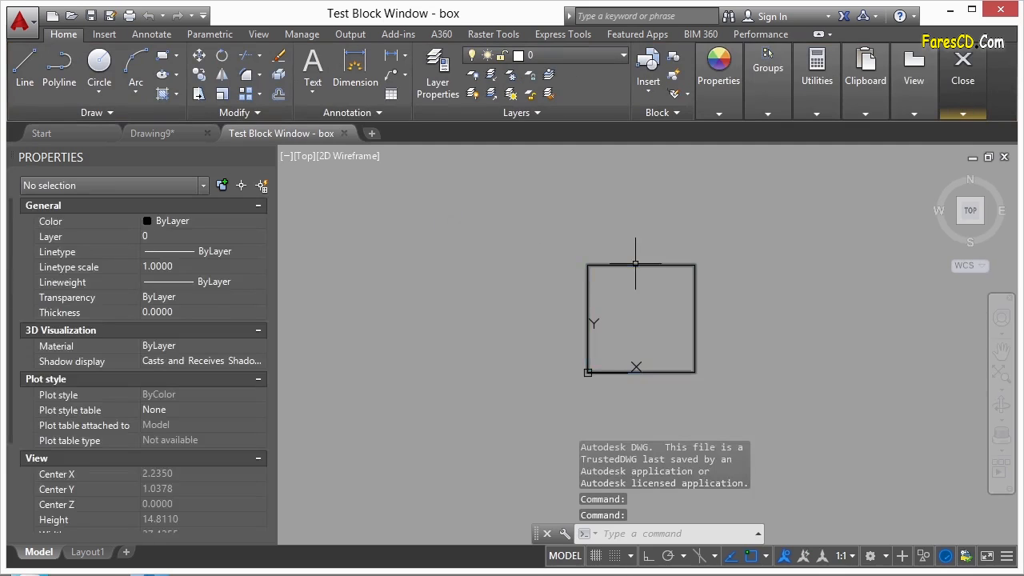
pyautogui.click(635, 263)
pyautogui.click(693, 372)
pyautogui.click(832, 372)
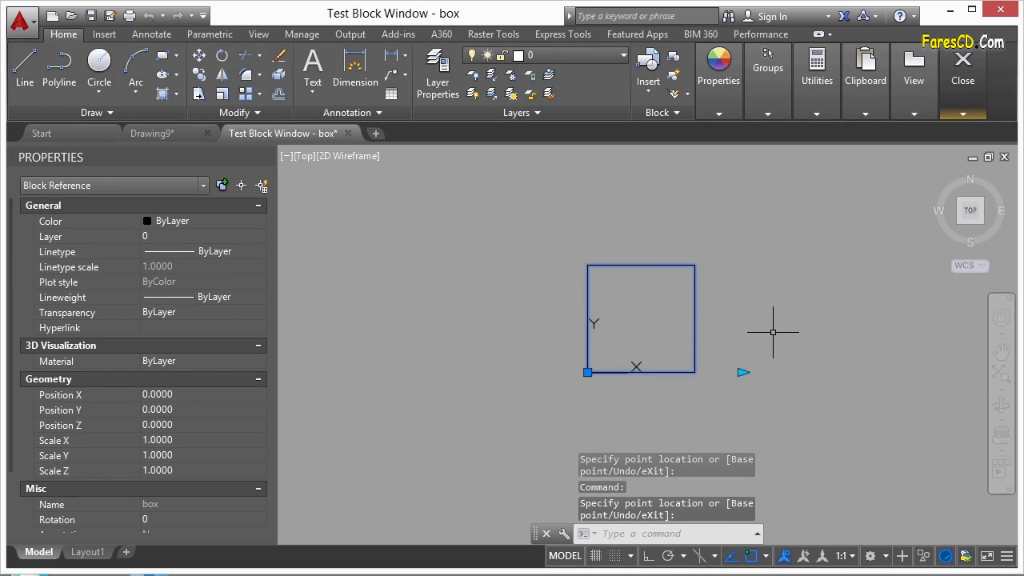
pyautogui.press('Escape')
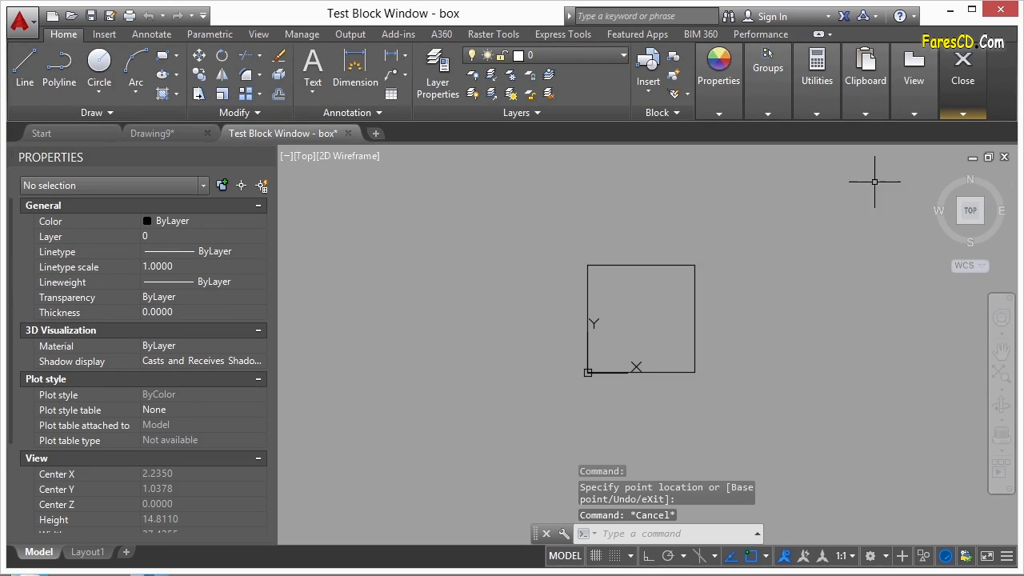
pyautogui.click(963, 114)
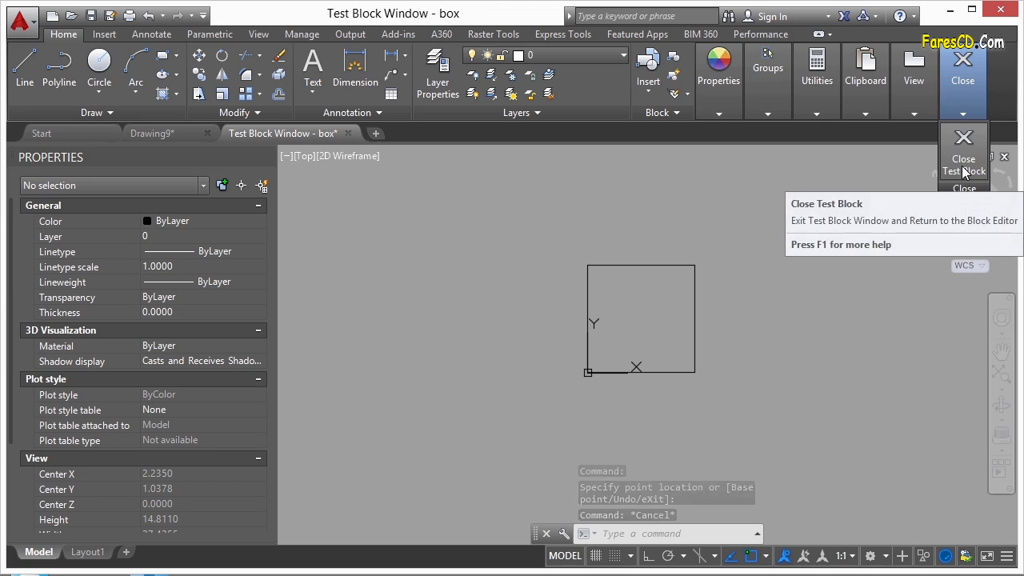
pyautogui.moveTo(965, 114)
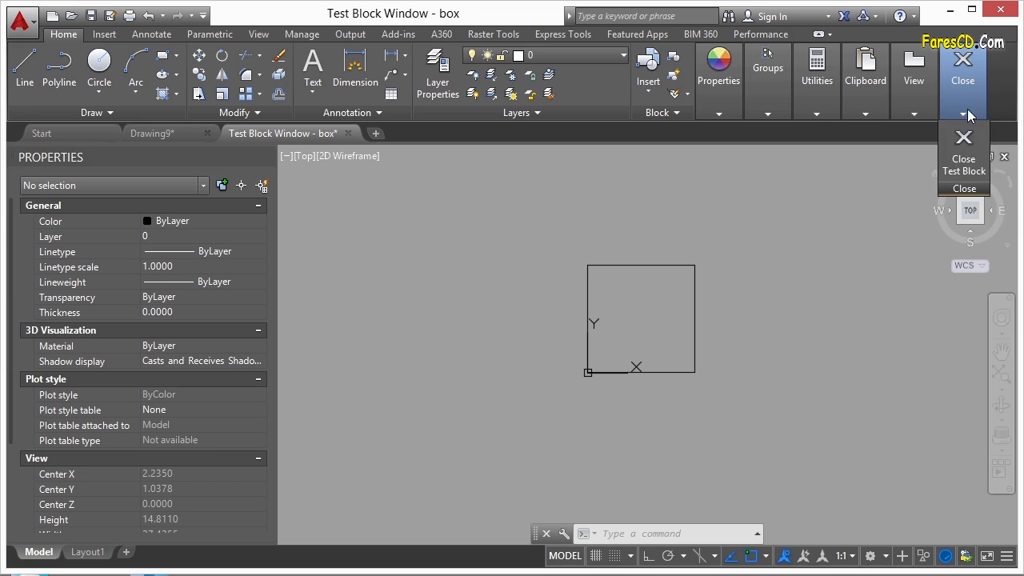
pyautogui.click(965, 160)
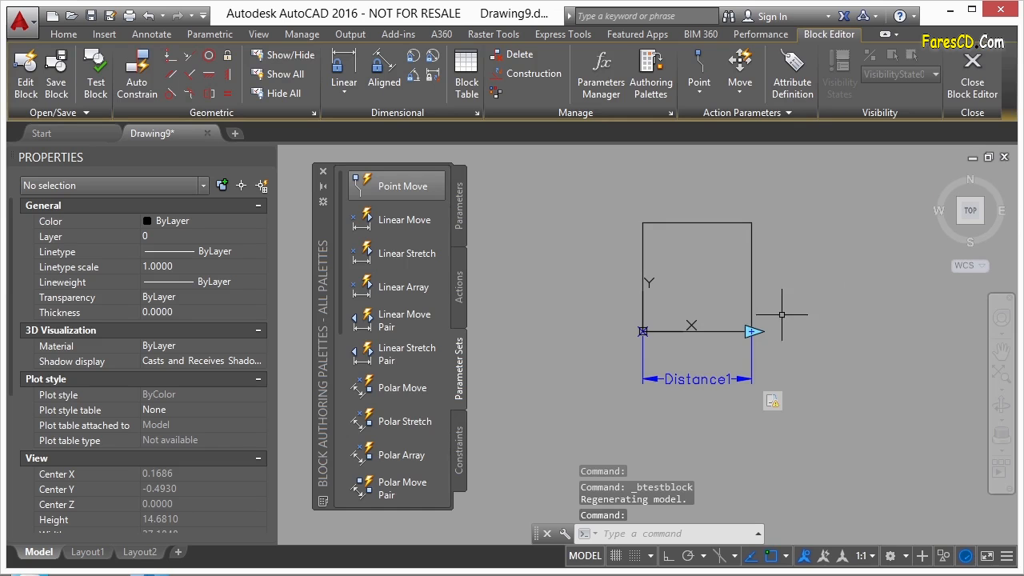
# - Redefine the Stretch action's selection set with a frame around the square's right half, including the square, the linear parameter and its grip
pyautogui.click(772, 404)
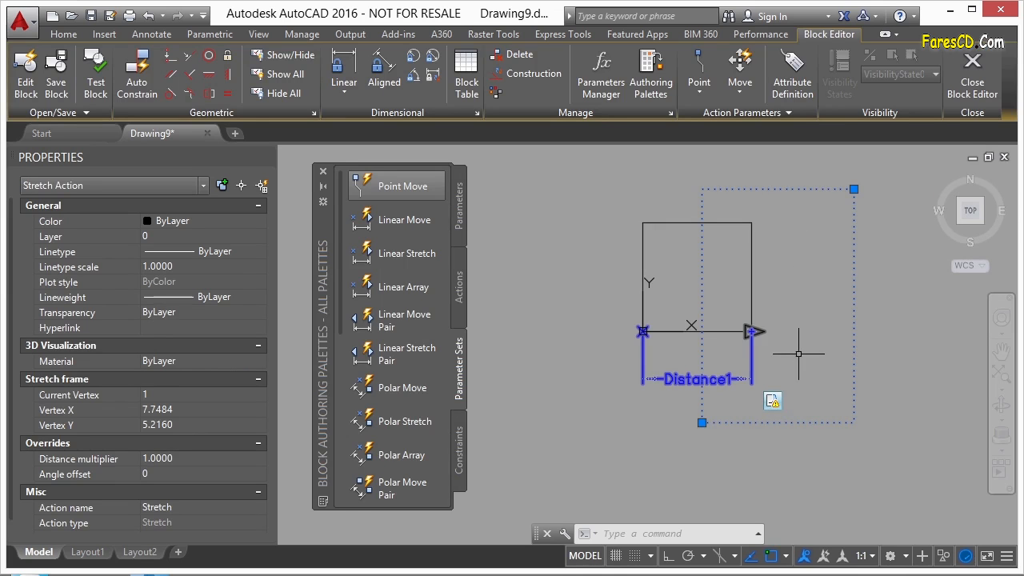
pyautogui.rightClick(774, 400)
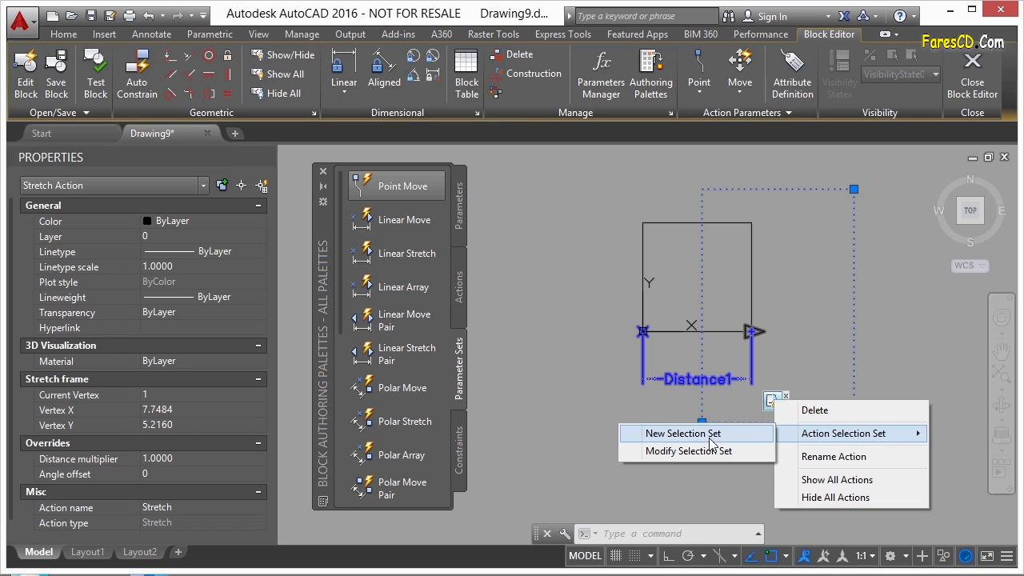
pyautogui.click(693, 438)
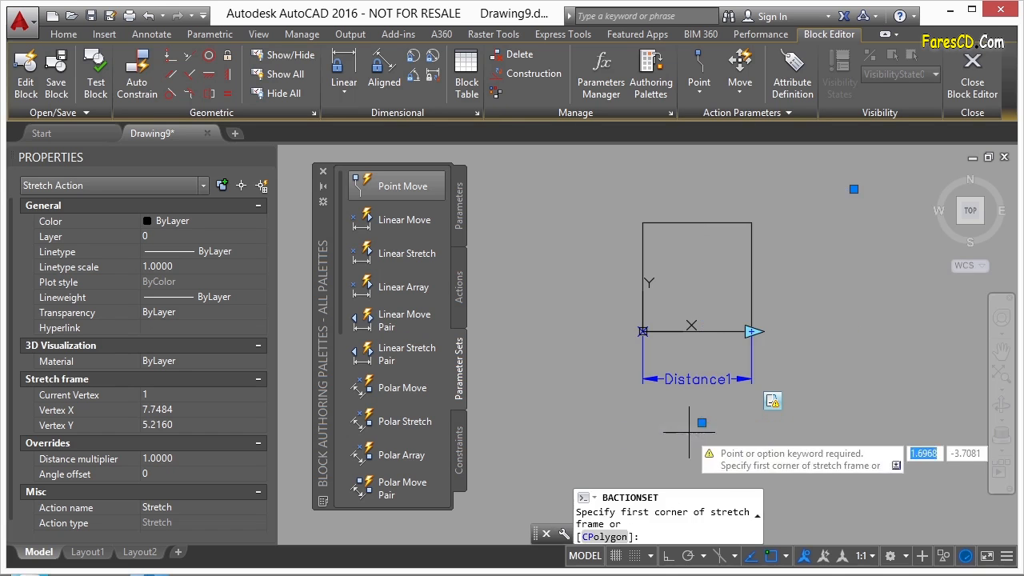
pyautogui.click(875, 178)
pyautogui.click(694, 424)
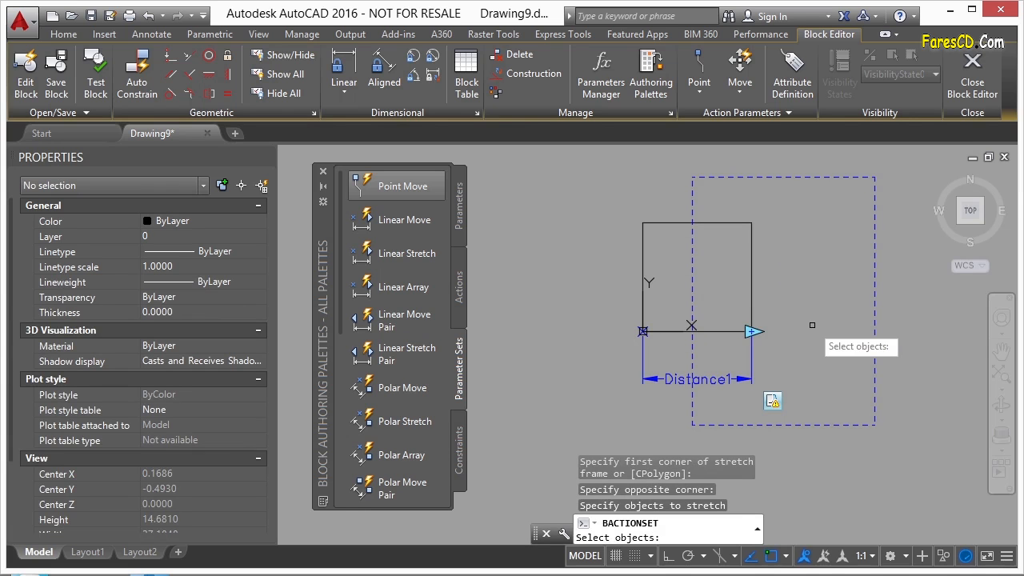
pyautogui.click(751, 253)
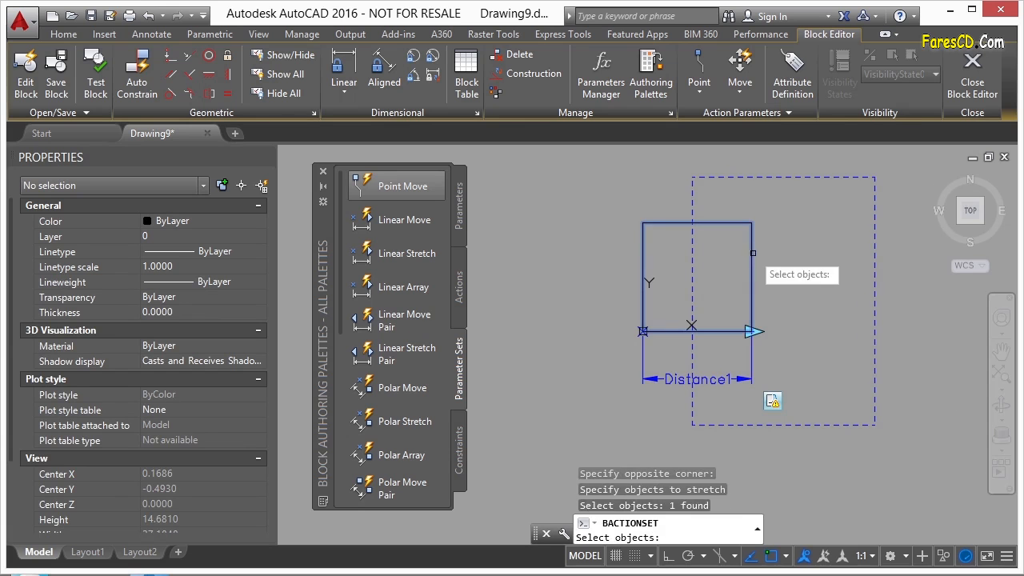
pyautogui.click(830, 299)
pyautogui.click(731, 414)
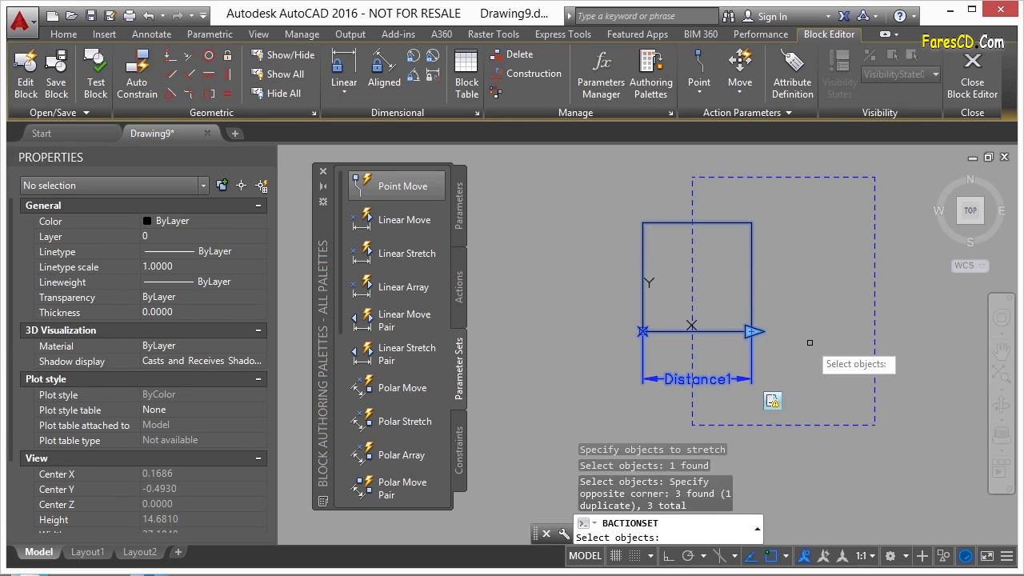
pyautogui.press('Return')
pyautogui.scroll(4, 770, 411)
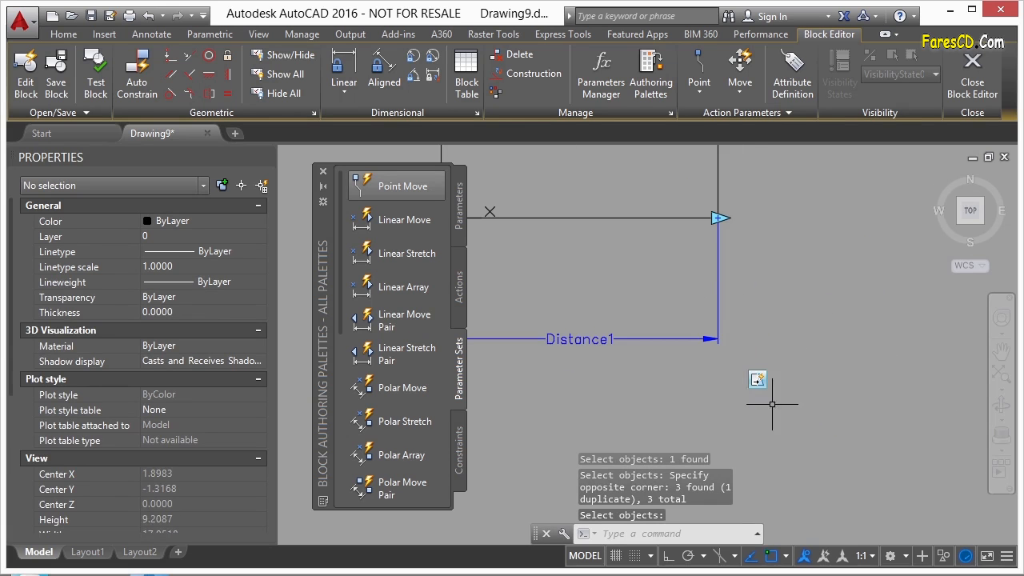
pyautogui.scroll(-4, 759, 381)
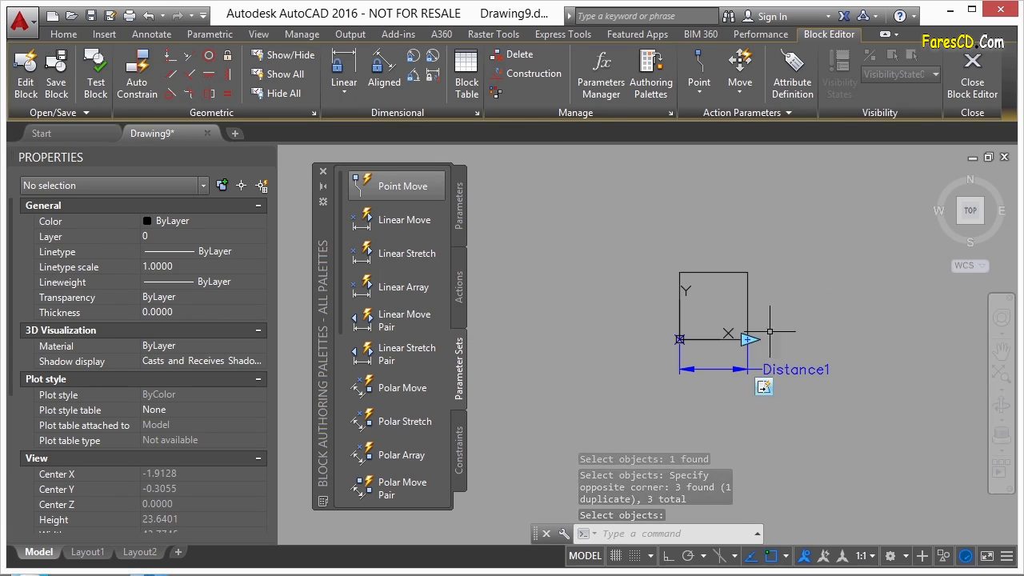
# - Test the box block by stretching its arrow grip to the right twice, and close the test window
pyautogui.click(96, 68)
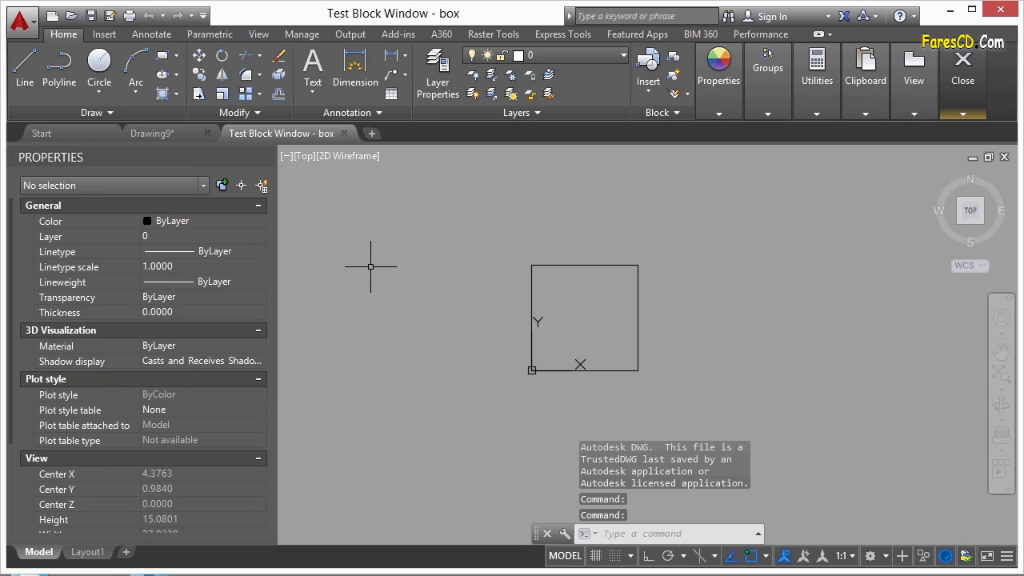
pyautogui.click(564, 265)
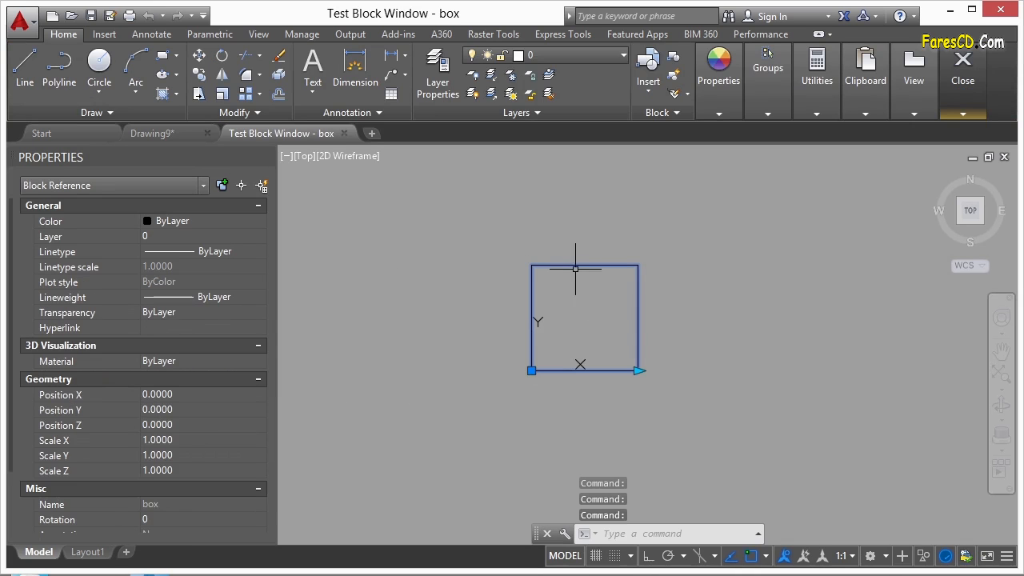
pyautogui.click(640, 371)
pyautogui.click(757, 371)
pyautogui.click(757, 371)
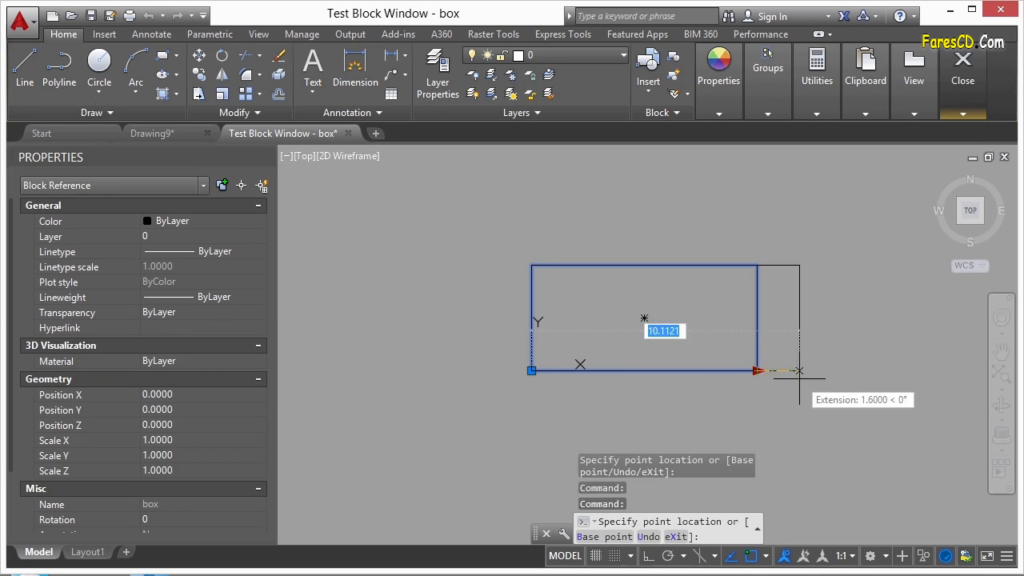
pyautogui.click(777, 370)
pyautogui.moveTo(963, 95)
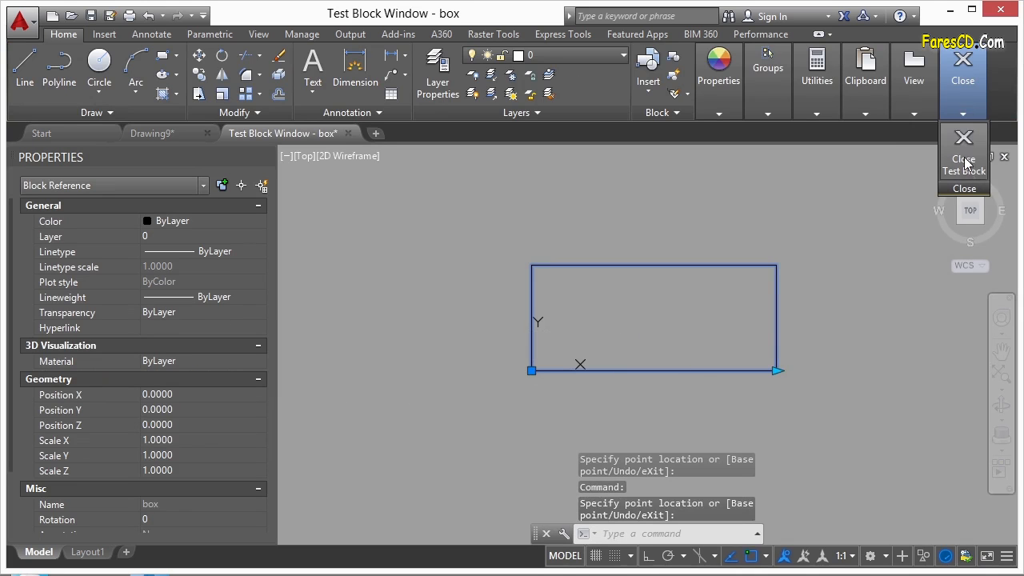
pyautogui.click(964, 152)
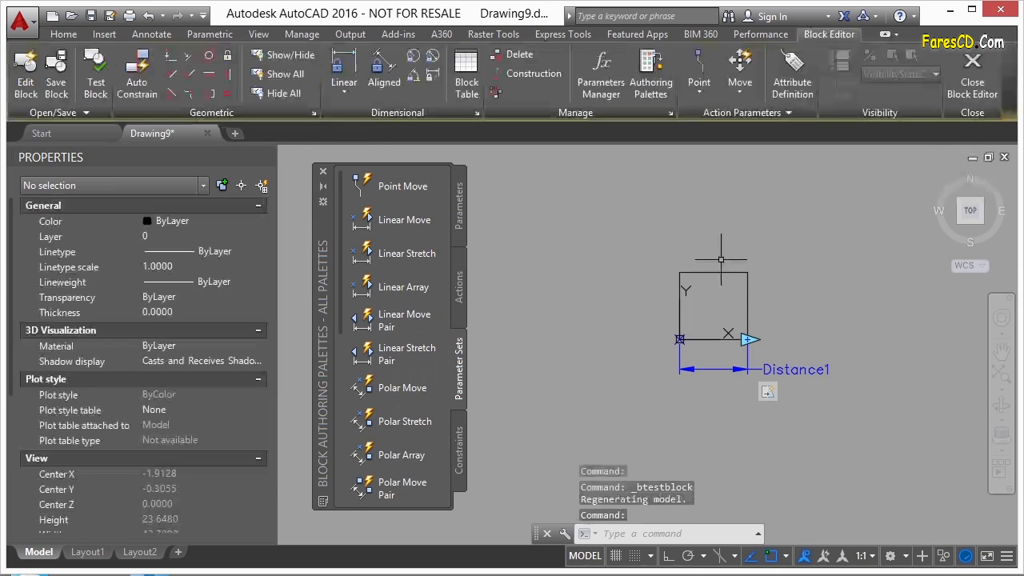